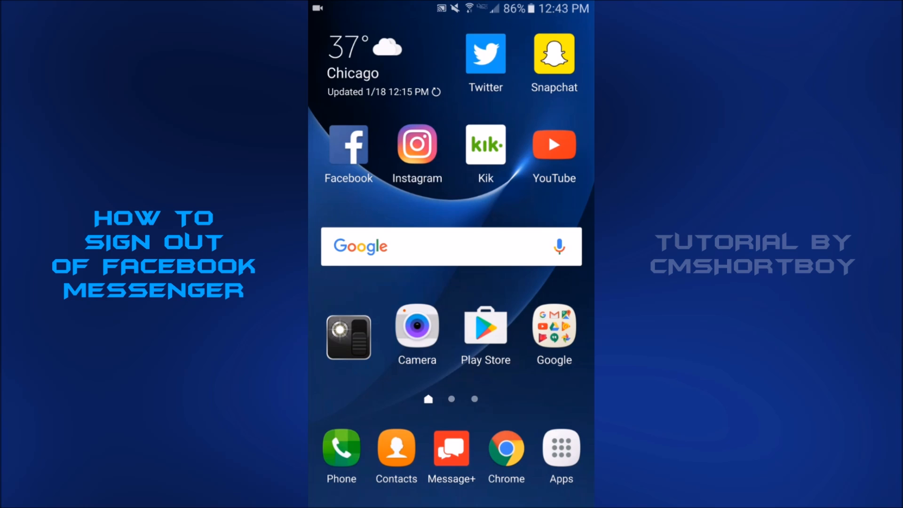
Step: From Messenger's Me settings, reach the Switch Account page for the logged-in account
drag(554, 327, 367, 326)
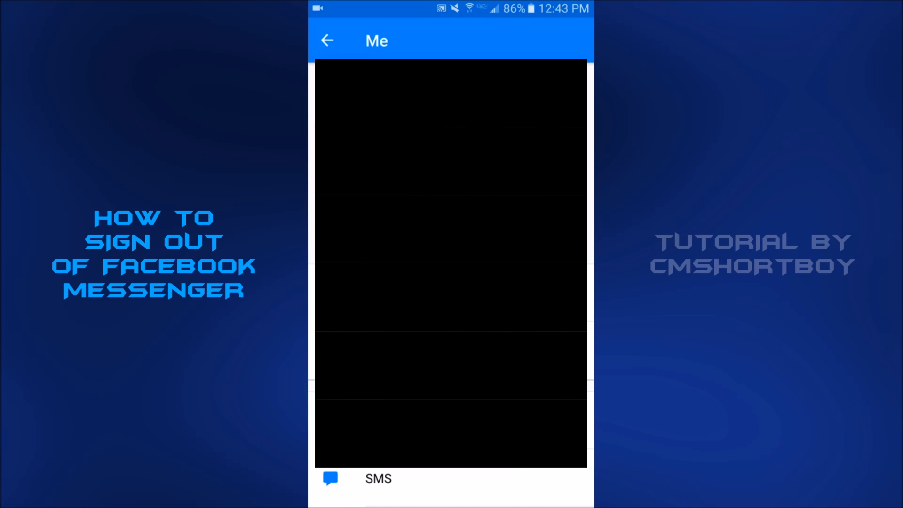
scroll(451, 282, down, 5)
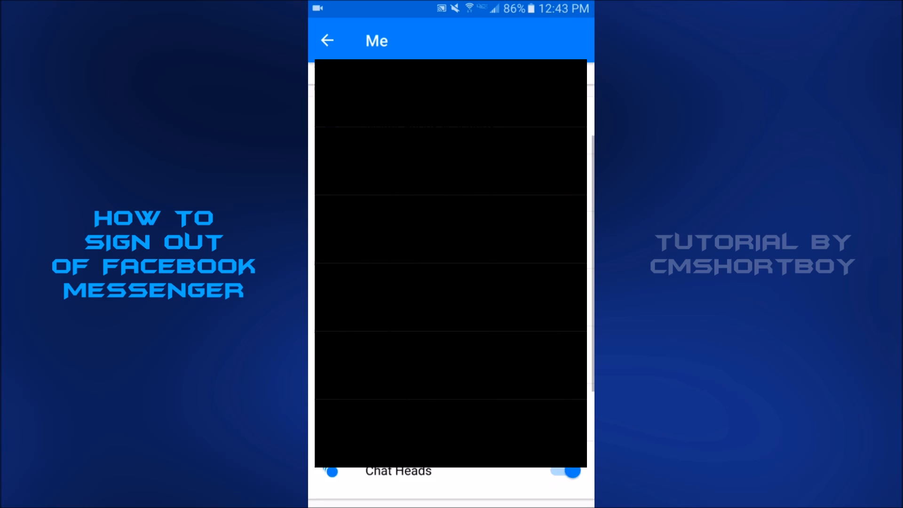
scroll(452, 282, down, 3)
scroll(452, 282, down, 2)
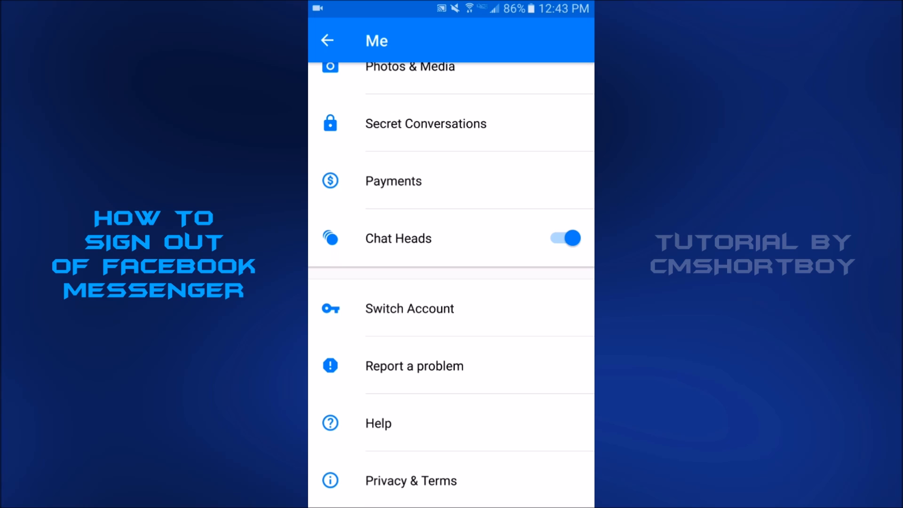
click(409, 308)
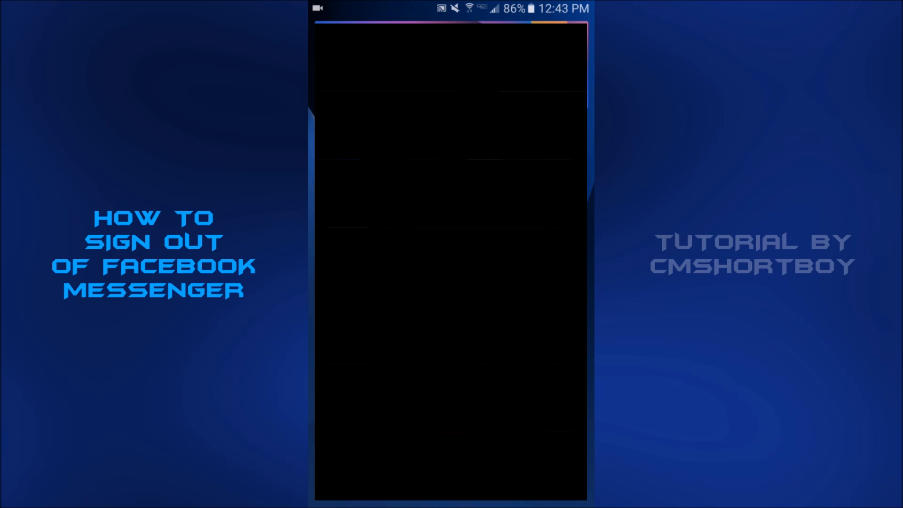
Step: Launch Facebook from the home page and show its main menu's Help & Settings entries
drag(353, 282, 551, 283)
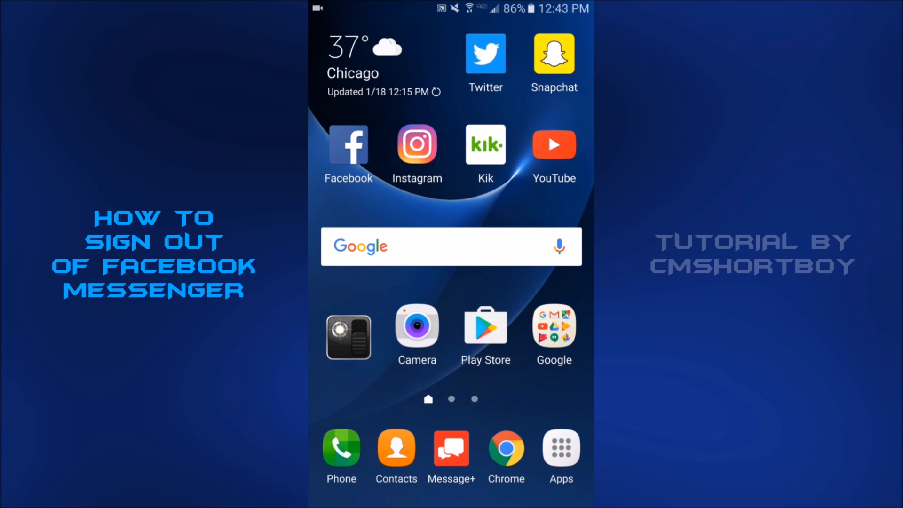
click(349, 145)
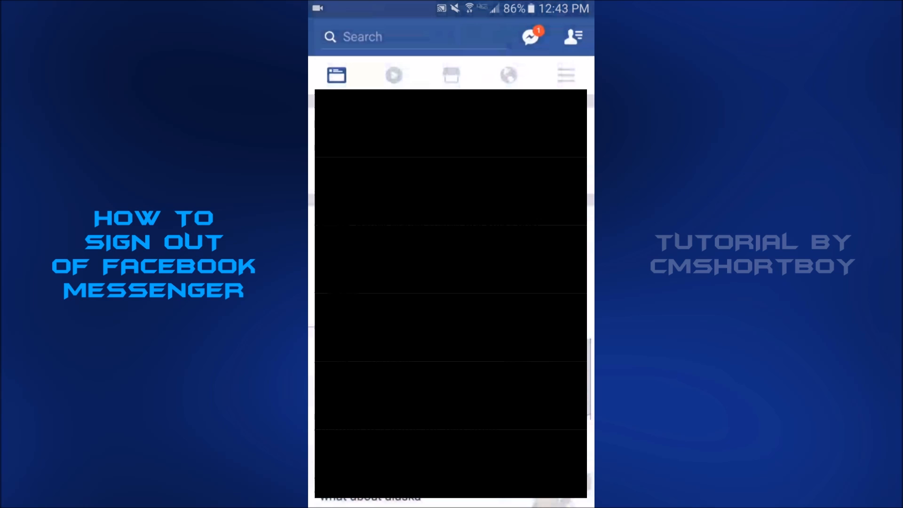
click(566, 74)
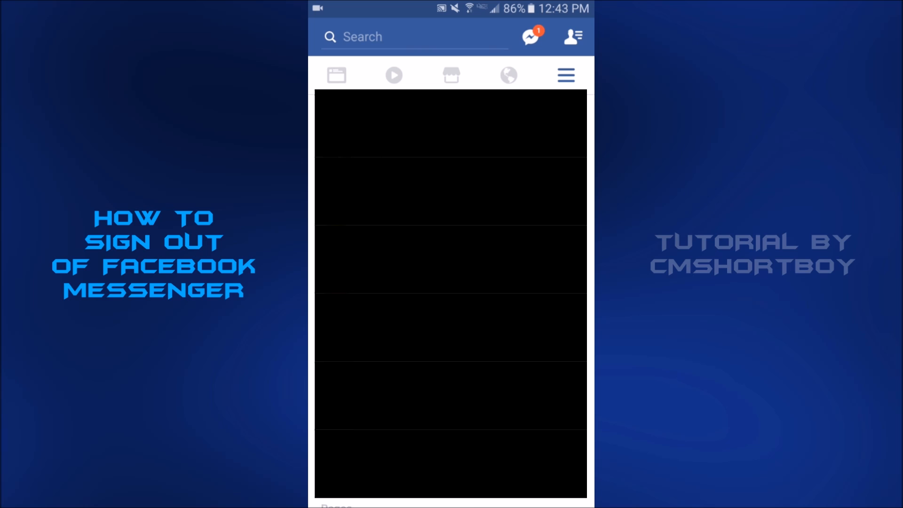
scroll(451, 296, down, 5)
scroll(451, 297, down, 4)
scroll(452, 303, down, 3)
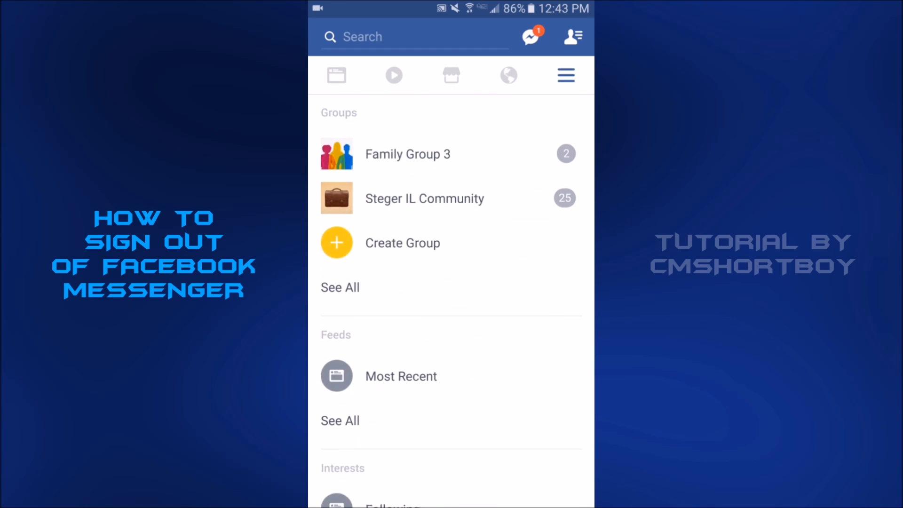
scroll(451, 303, down, 5)
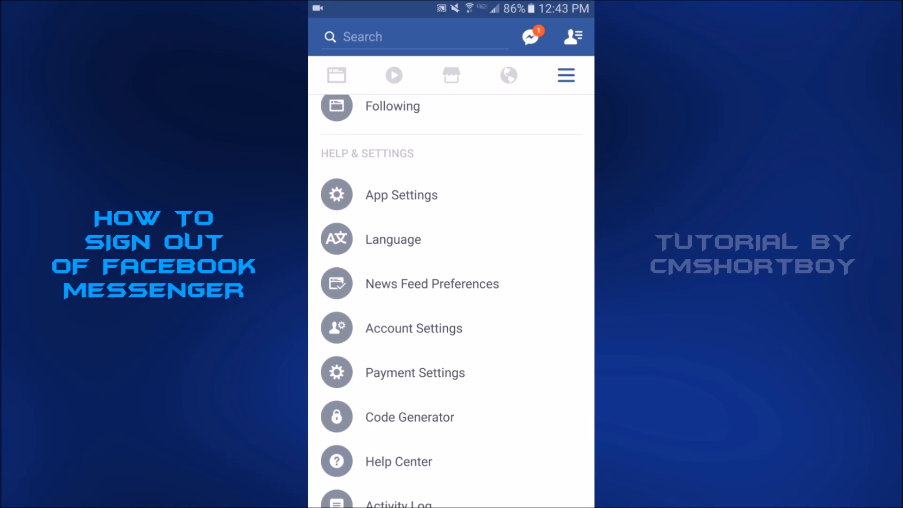
scroll(450, 304, down, 1)
Step: Go through Account Settings to the Security settings listing where you're logged in
click(414, 323)
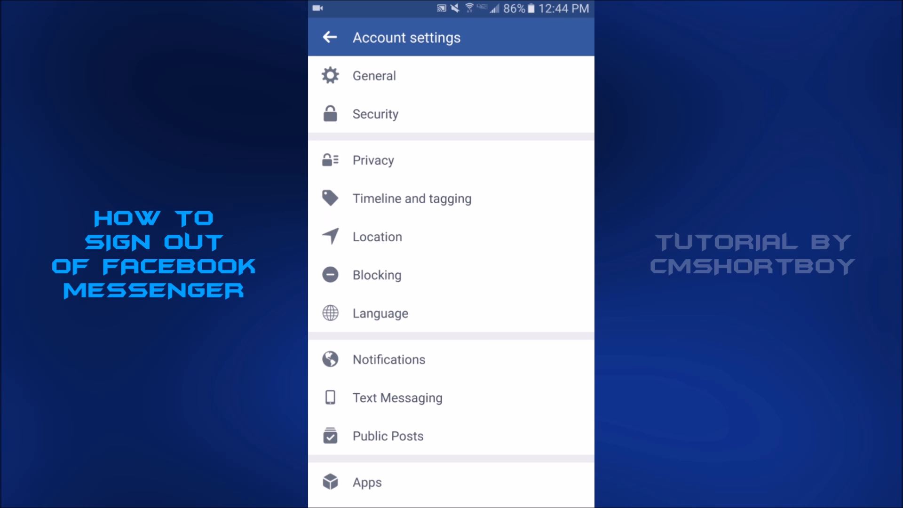
click(376, 113)
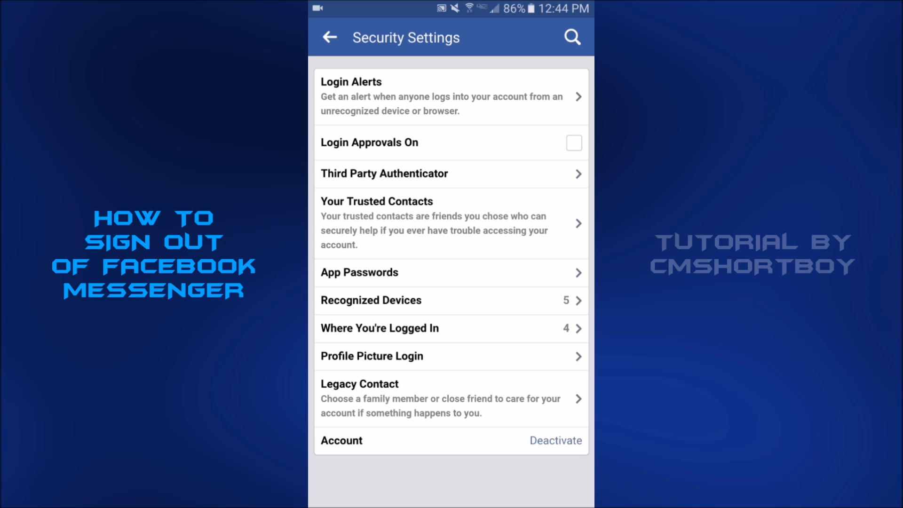
Step: Show Manage Active Sessions with its four logged-in devices via Where You're Logged In
click(380, 328)
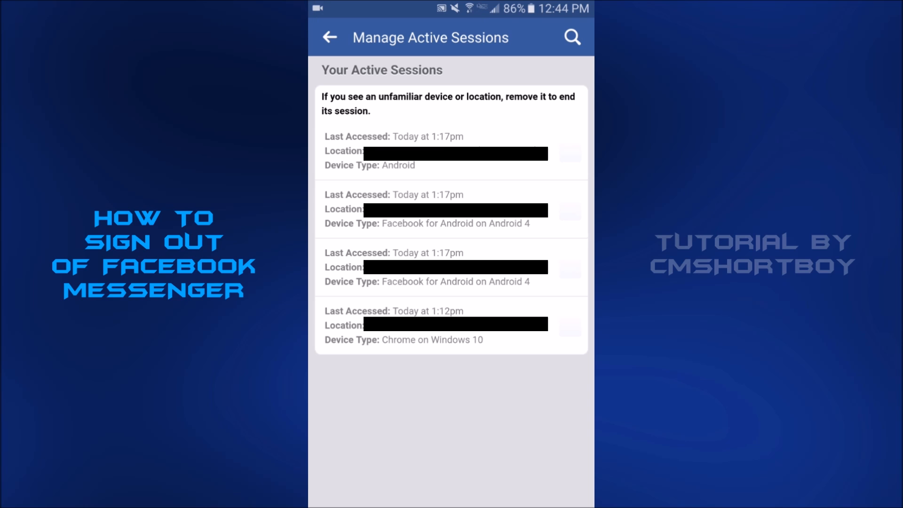